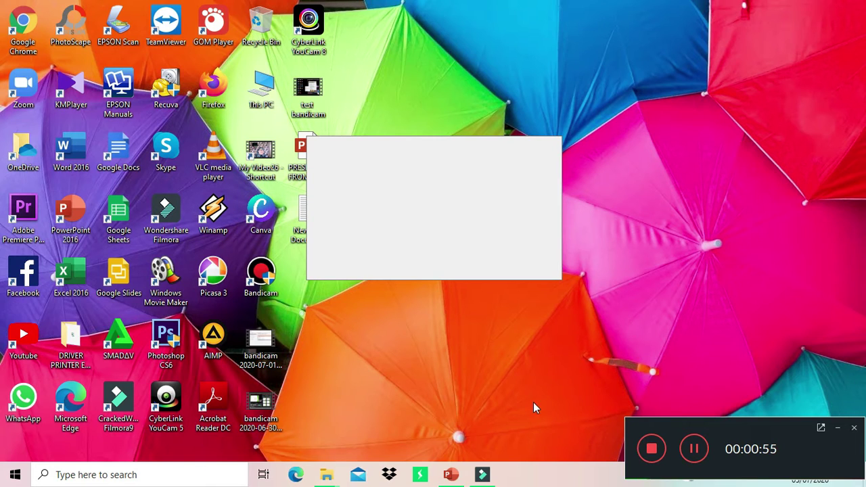
Switch to Wondershare Filmora9 and launch its PC screen recorder.
mouse_move(484, 477)
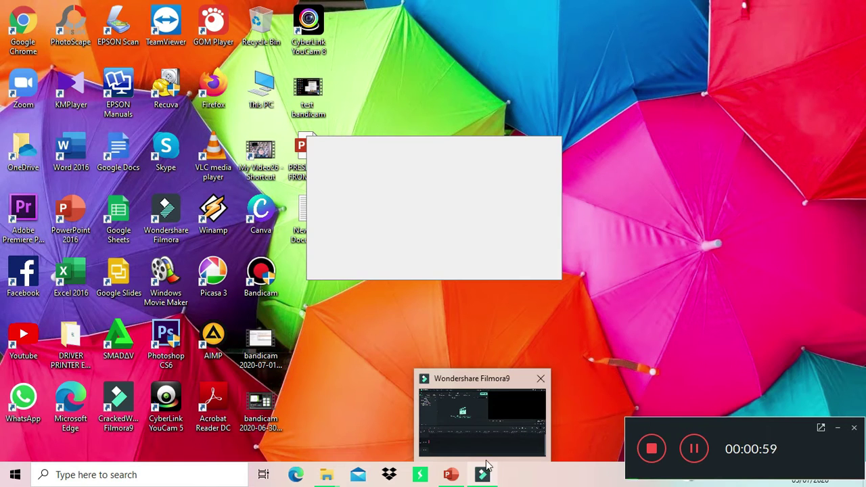
click(488, 455)
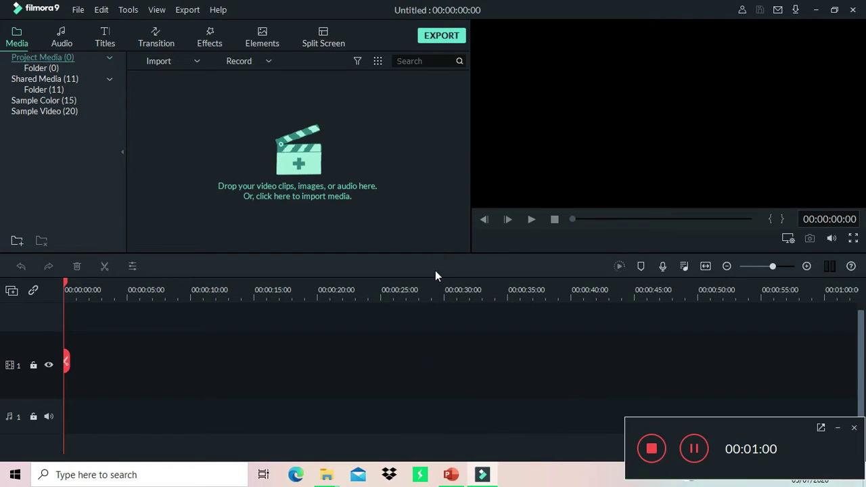
click(266, 62)
click(270, 90)
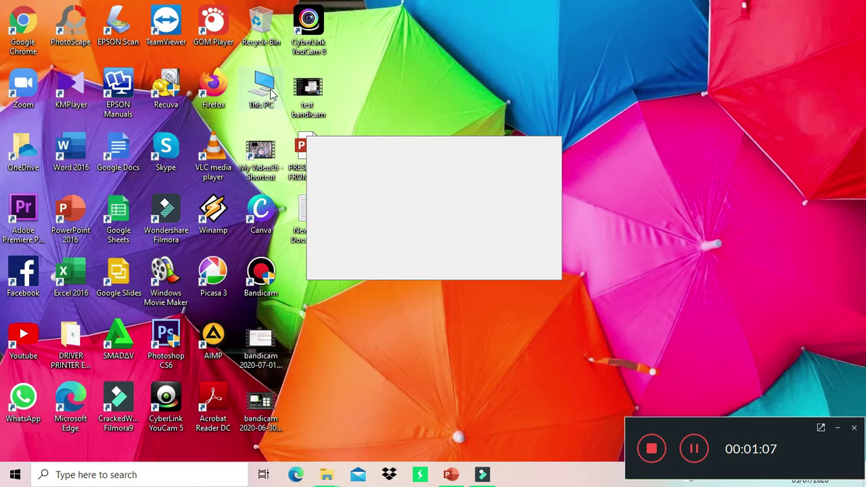
click(484, 474)
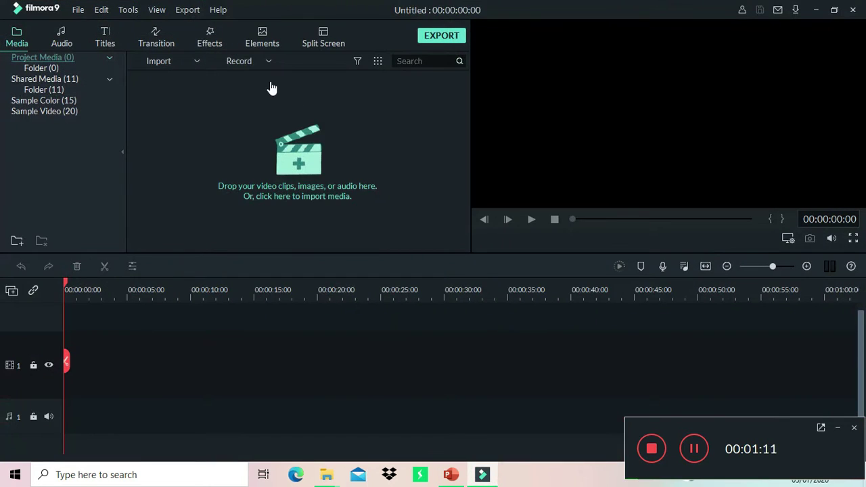
click(269, 61)
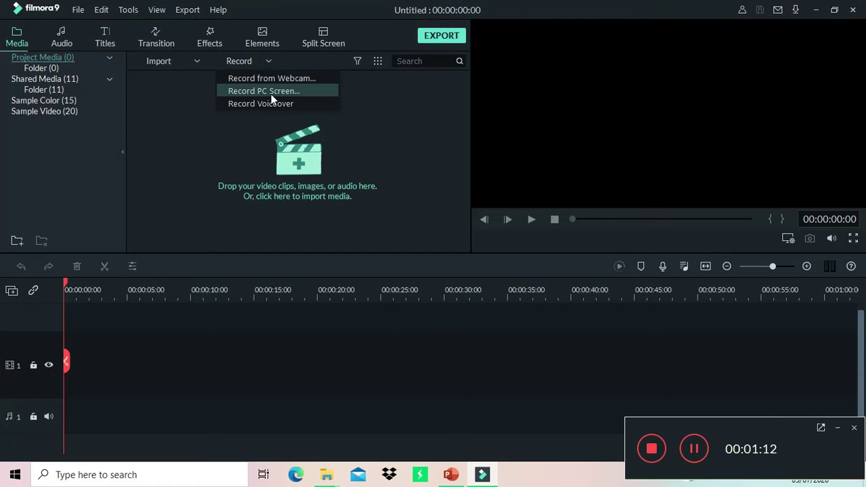
click(271, 94)
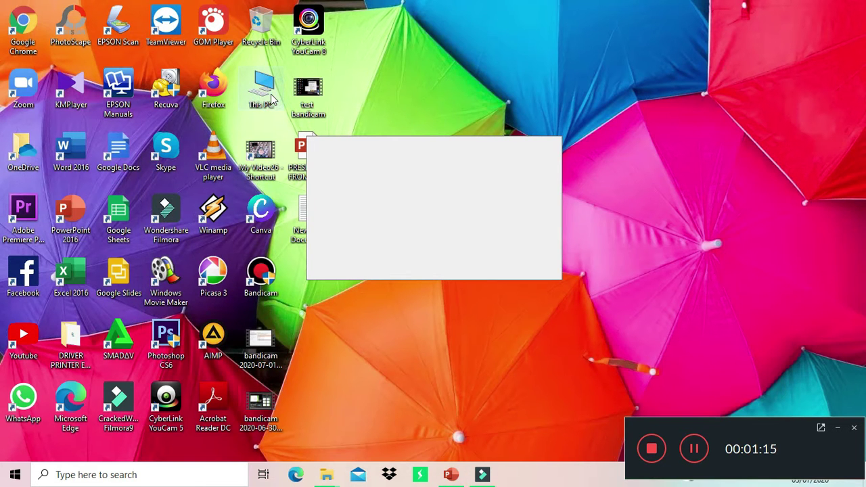
Expand the recorder to view its full recording settings, then minimise it.
click(821, 428)
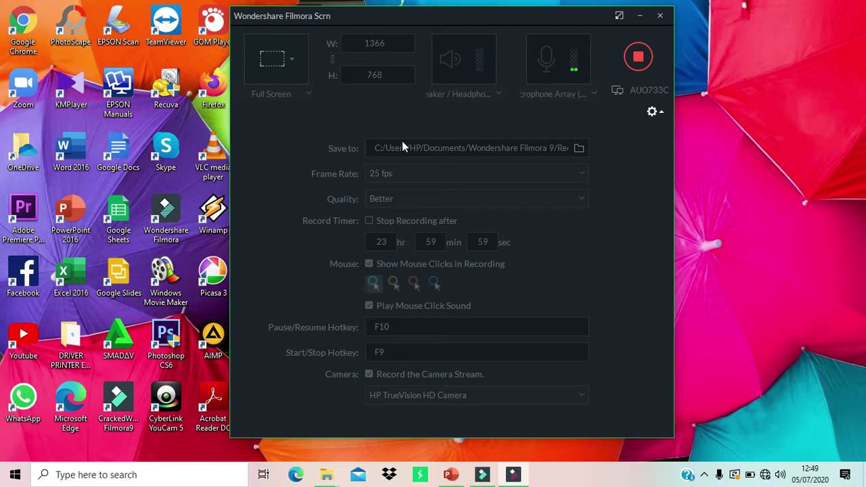
click(641, 16)
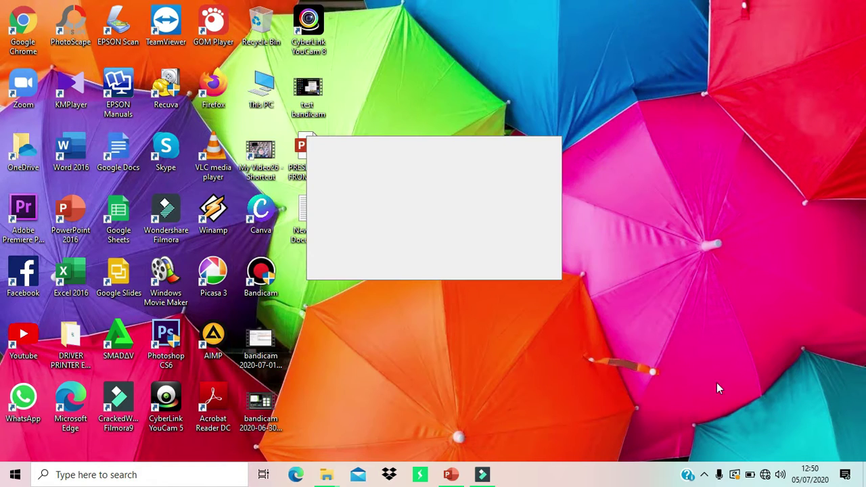
Reopen the minimised Filmora recorder from the hidden background programs.
click(704, 474)
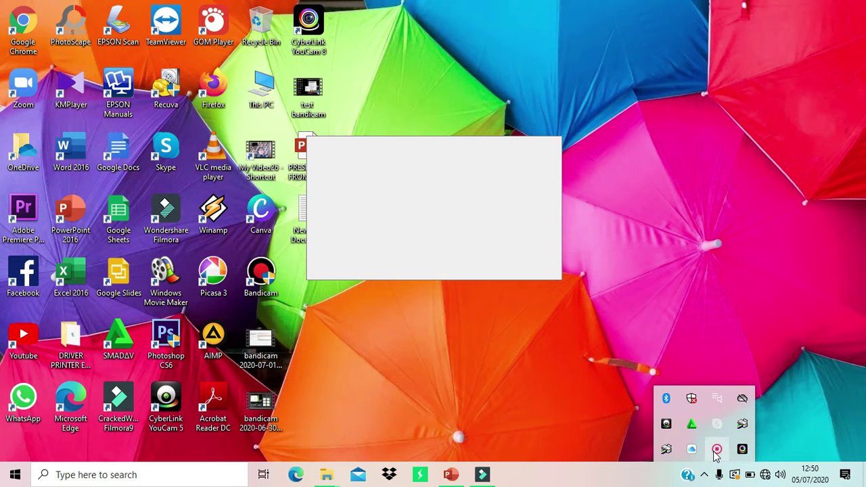
right_click(715, 453)
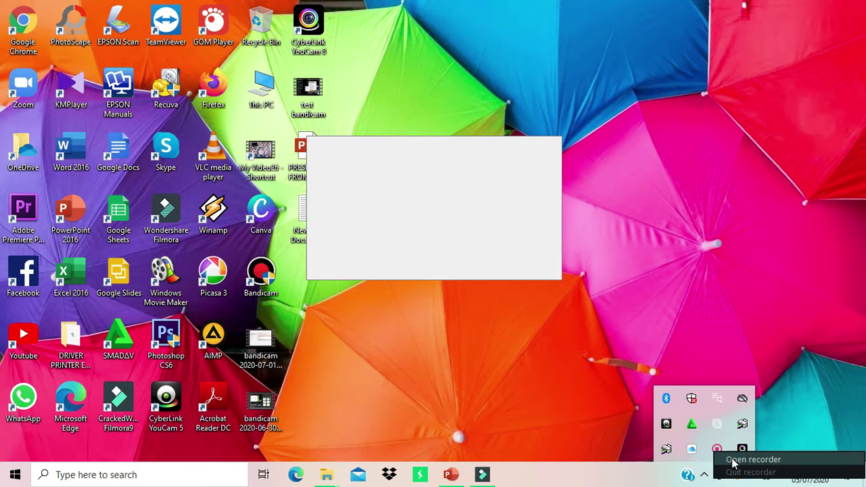
click(734, 460)
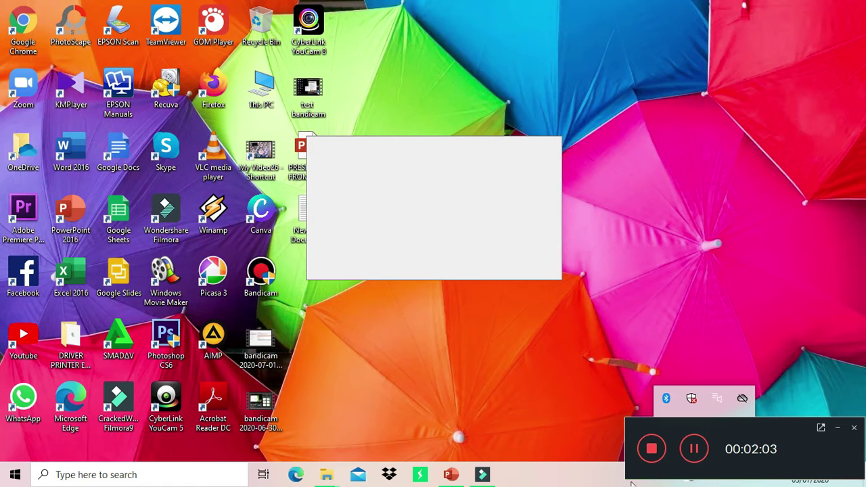
click(699, 482)
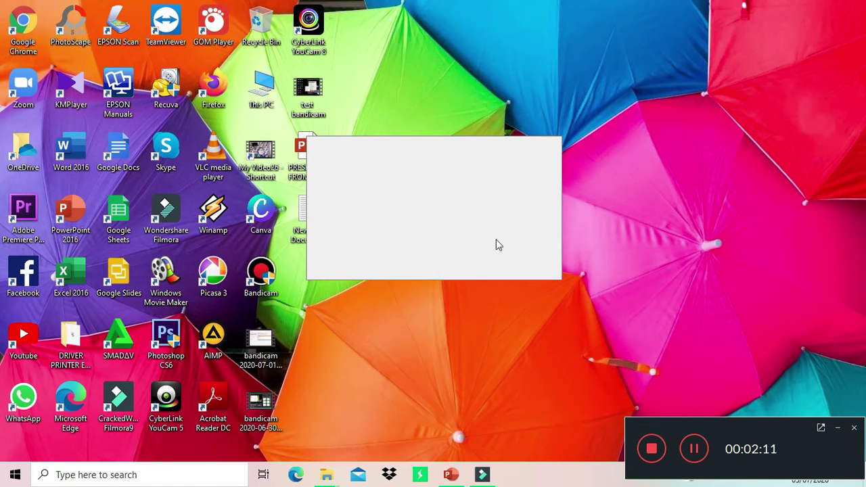
Switch to PowerPoint, start the slide show from the Zoom slide, and reveal its animated title and logo.
click(451, 474)
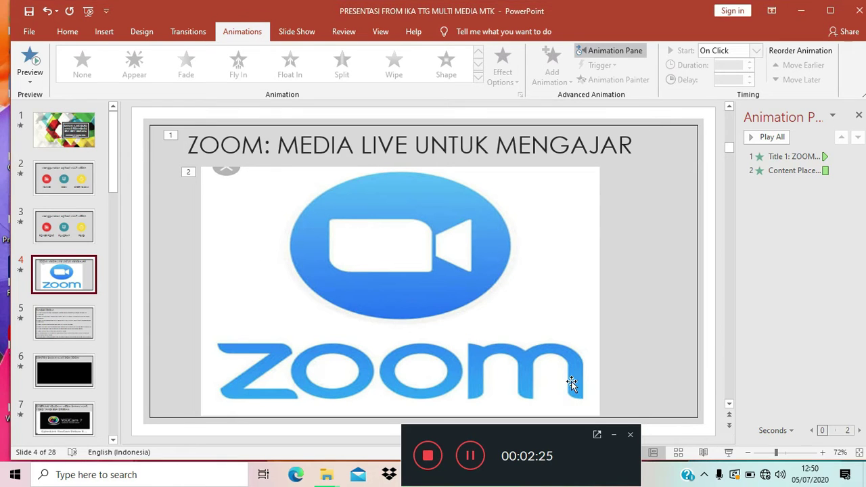
click(729, 456)
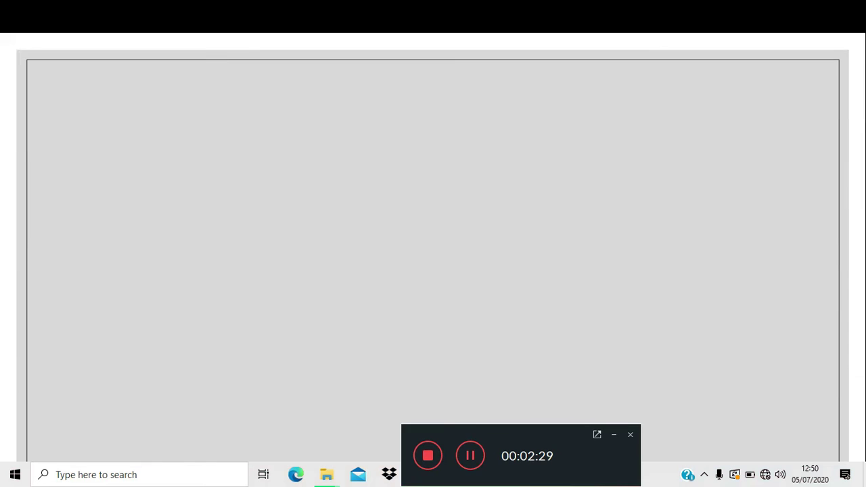
click(663, 281)
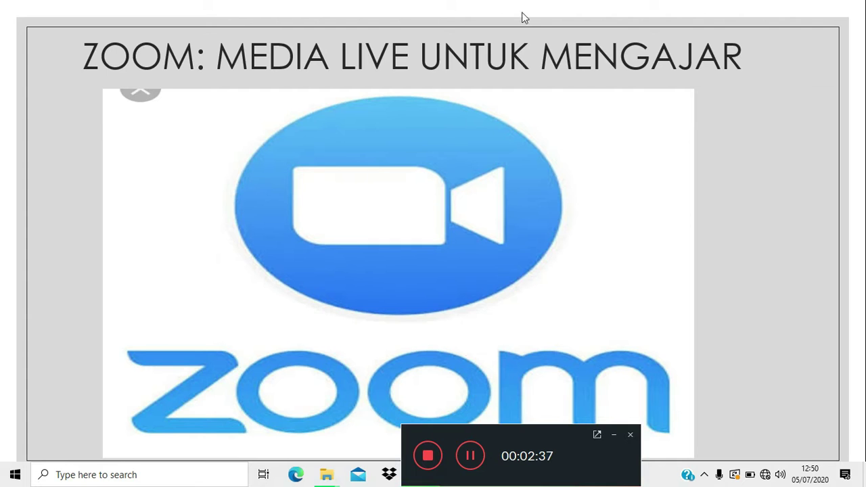
right_click(557, 114)
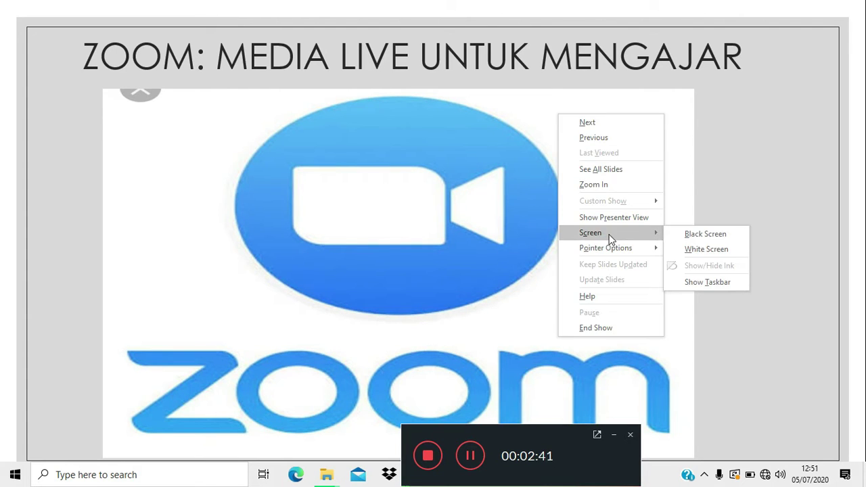
mouse_move(615, 252)
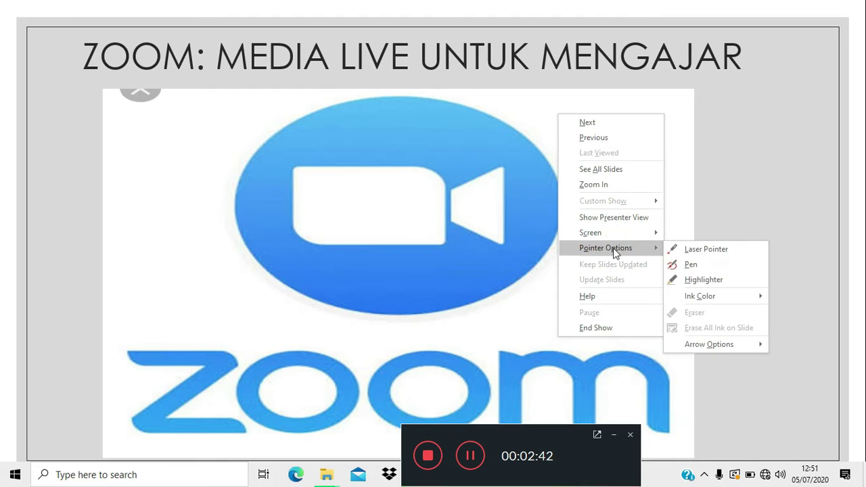
click(703, 267)
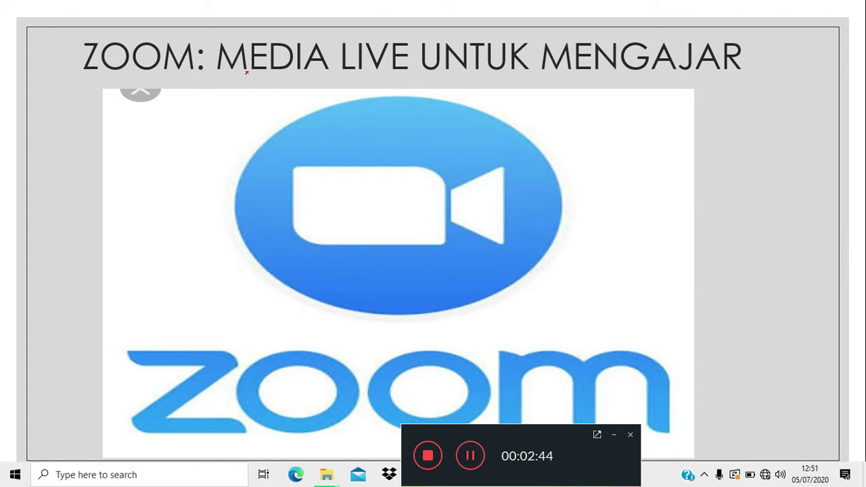
right_click(545, 119)
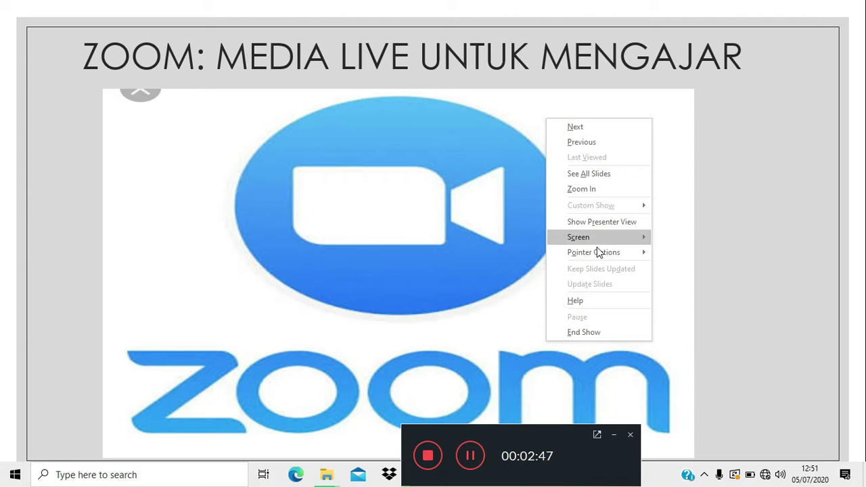
mouse_move(596, 253)
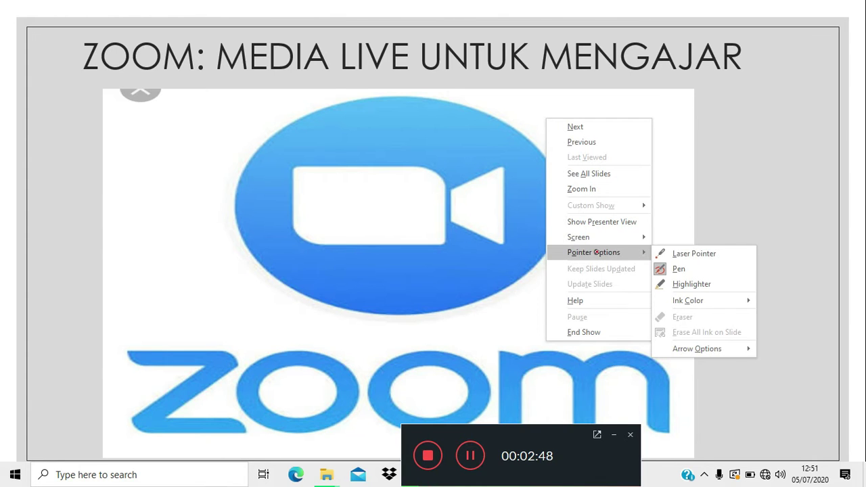
click(678, 270)
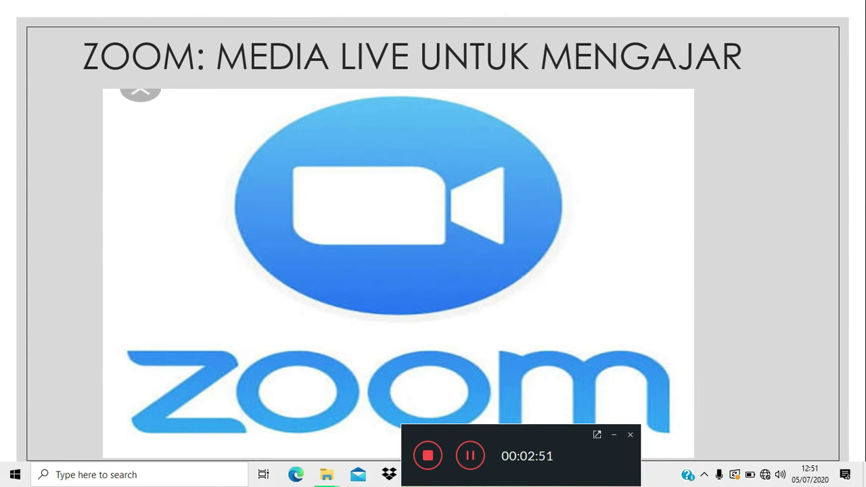
Advance to the "FUNGSI ZOOM:" slide and draw pen underlines beneath the word ZOOM and below items 1 and 2.
scroll(309, 102, down, 6)
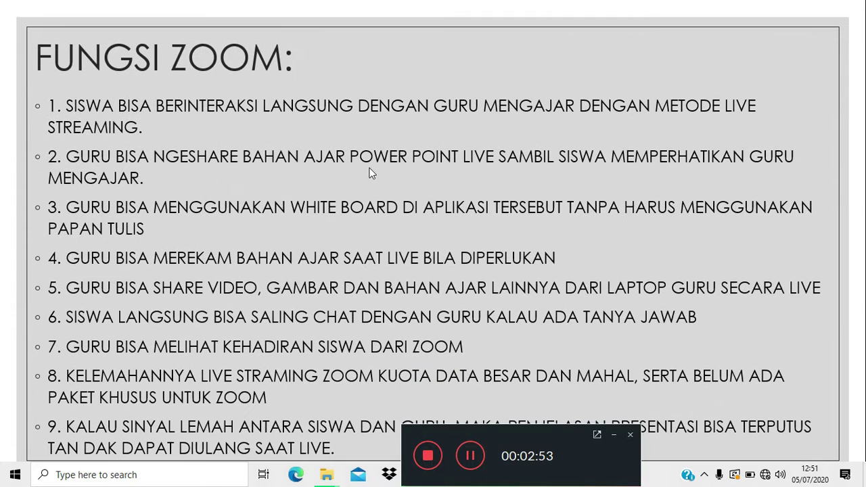
right_click(371, 169)
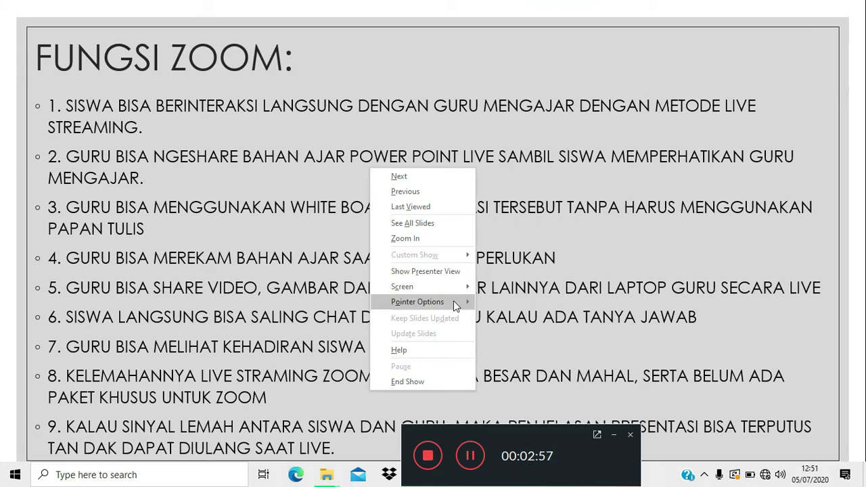
mouse_move(453, 301)
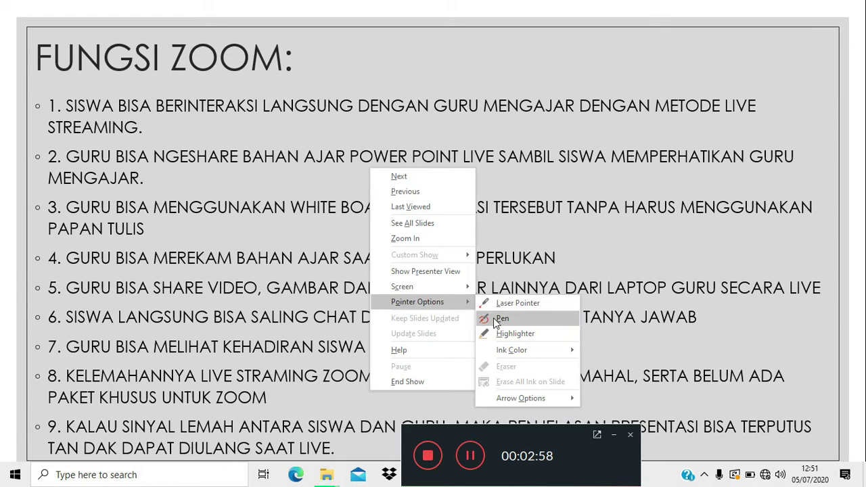
click(501, 318)
drag(232, 85, 314, 88)
drag(234, 133, 363, 138)
drag(326, 176, 448, 192)
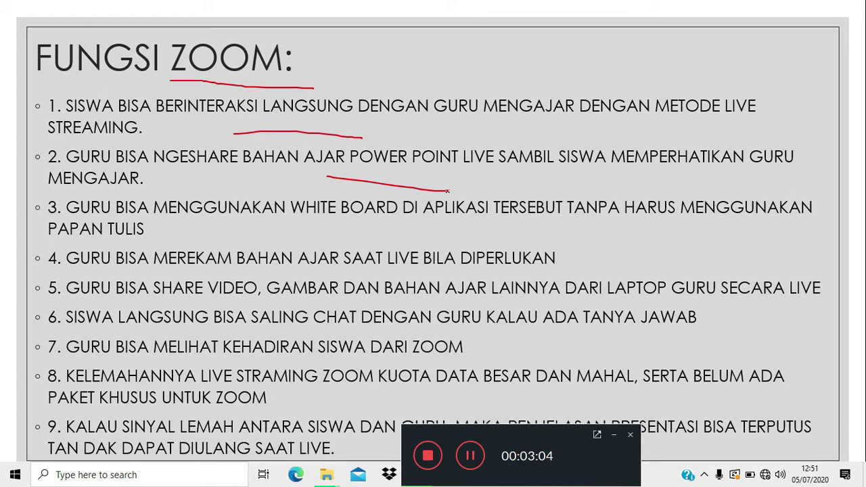
View the "CONTOH BAHAN AJAR DGN ZOOM" slide, then go back to the presentation's title slide.
scroll(448, 191, down, 1)
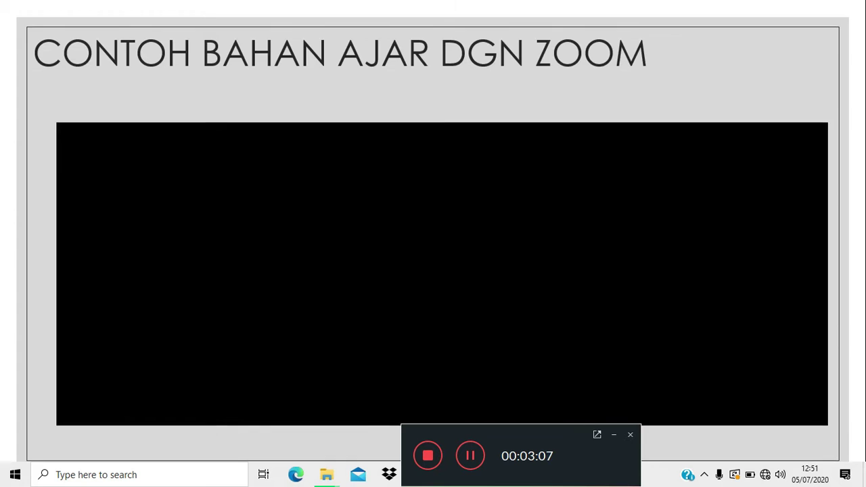
scroll(434, 237, up, 3)
scroll(433, 237, up, 1)
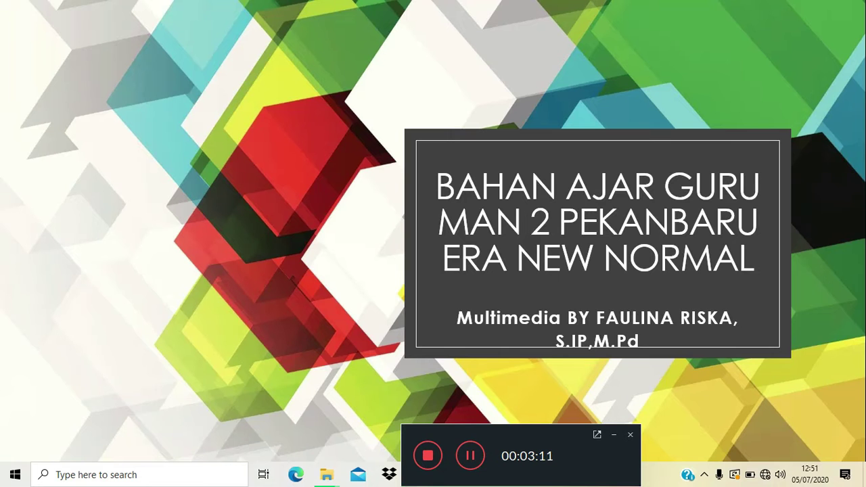
Present the slides in order from the title through the multimedia applications and Zoom slides to the "FUNGSI" slide.
scroll(433, 237, down, 1)
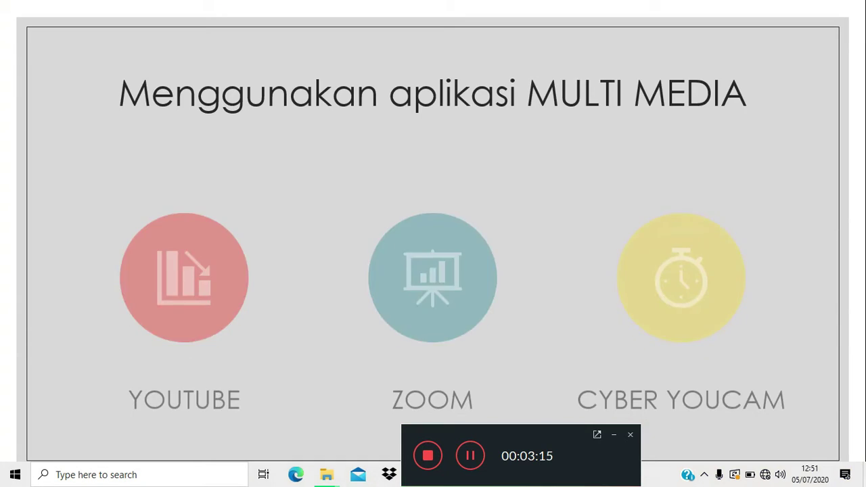
scroll(433, 237, down, 1)
scroll(433, 237, down, 3)
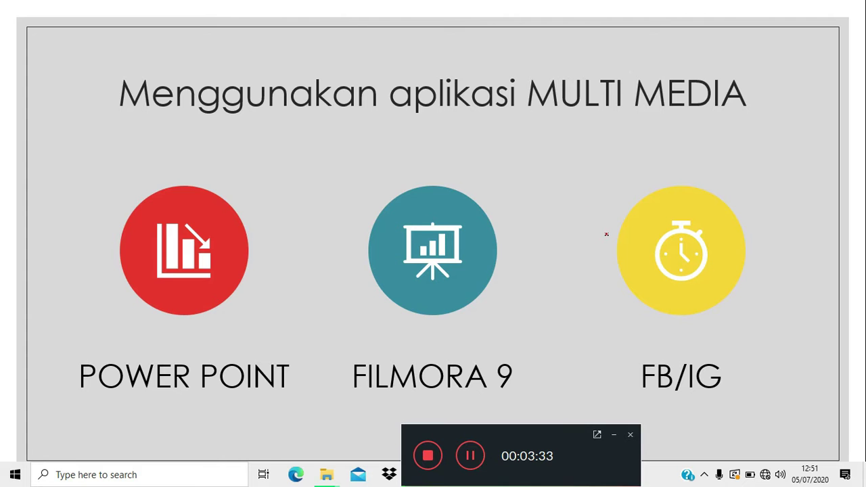
scroll(606, 234, down, 3)
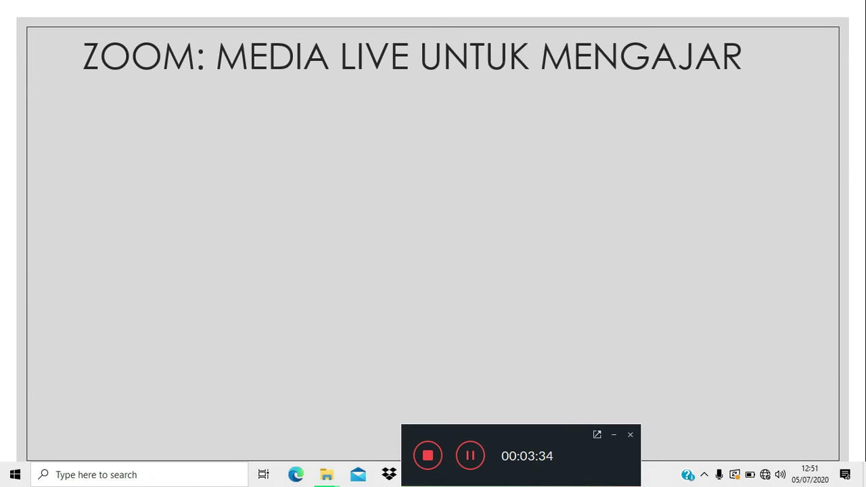
scroll(607, 234, down, 1)
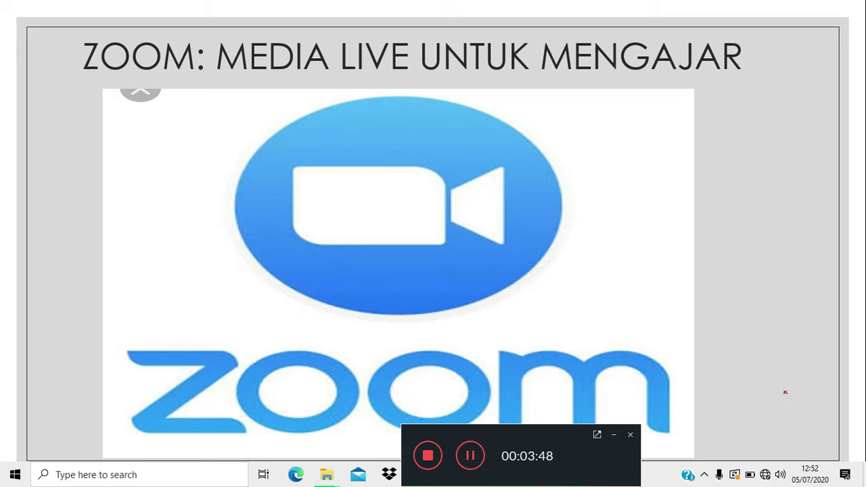
scroll(785, 392, down, 3)
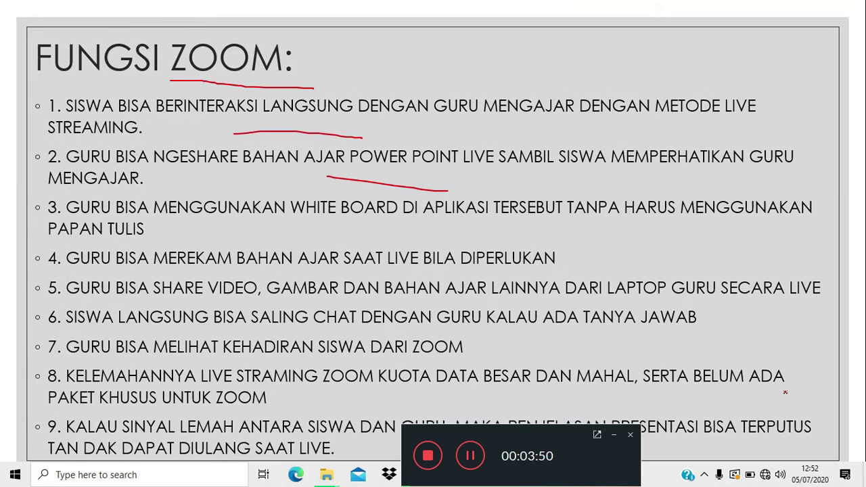
scroll(785, 392, down, 3)
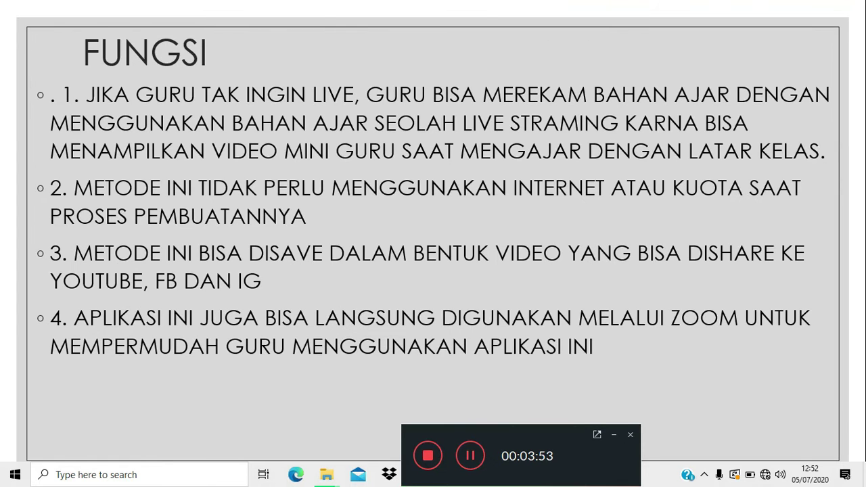